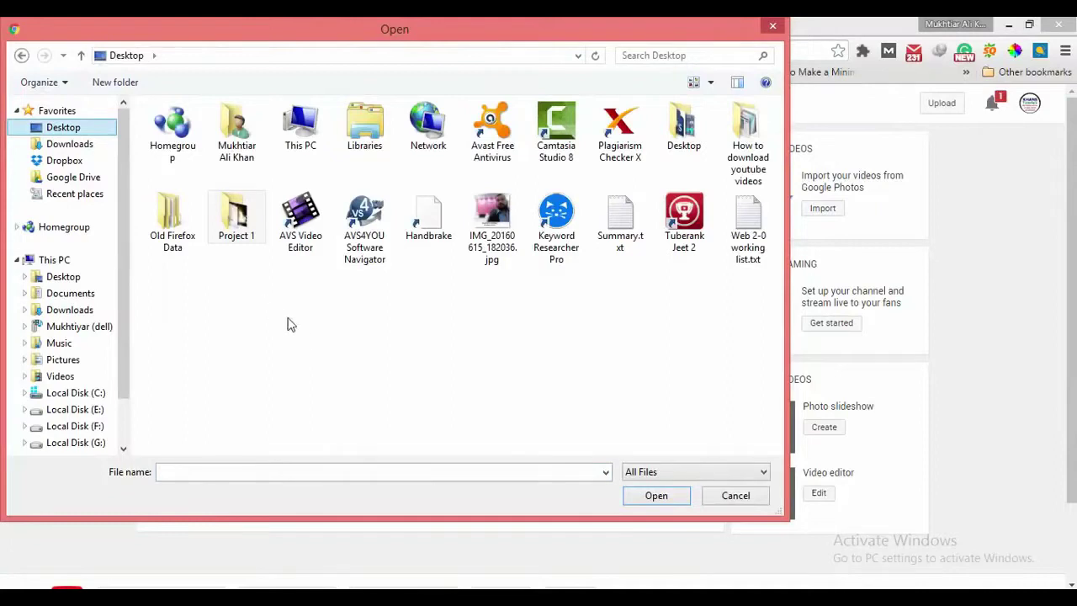
Step: Upload "How to download youtube videos.mp4" from the "How to download youtube videos" folder on the Desktop
double_click(757, 142)
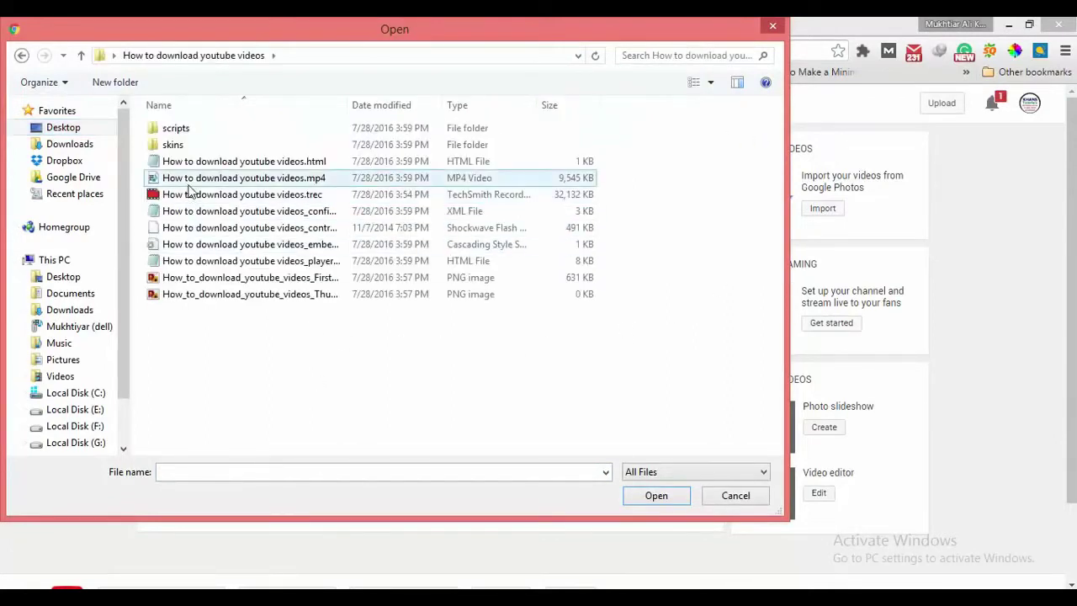
double_click(195, 179)
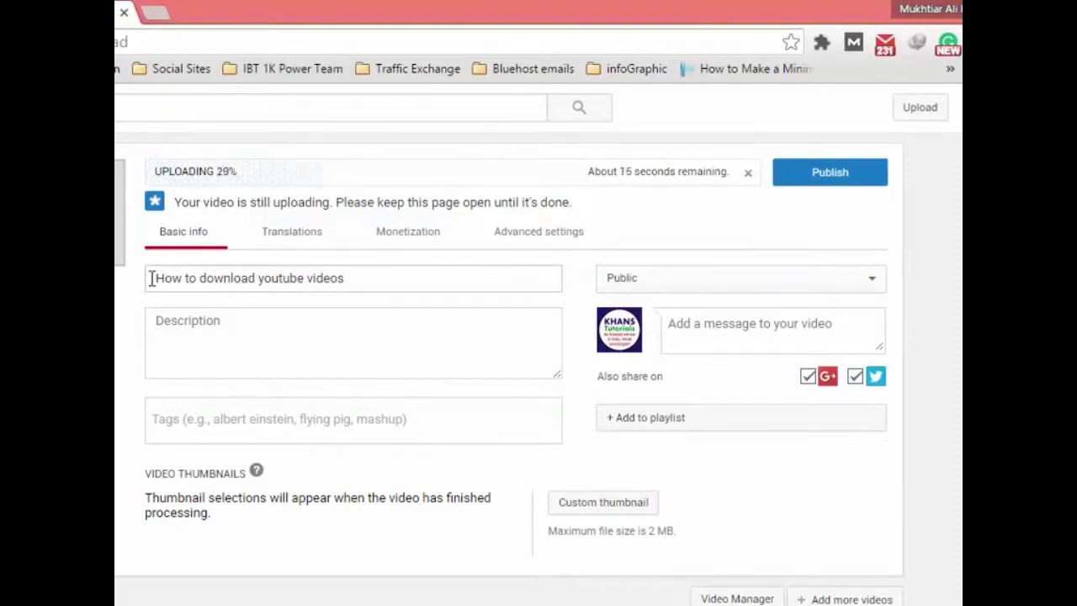
Step: Replace the video title with "How to Download Youtube Videos - Super Easy Method in Urdu/Hindi", copied from the Notepad notes
drag(154, 278, 404, 282)
key(BackSpace)
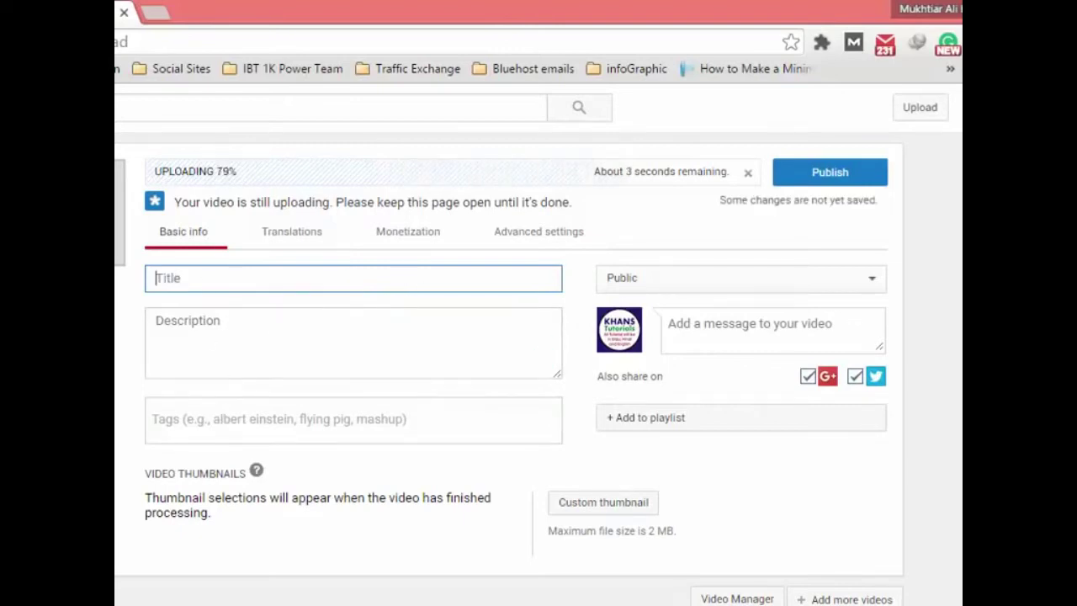
key(alt+Tab)
scroll(359, 168, up, 4)
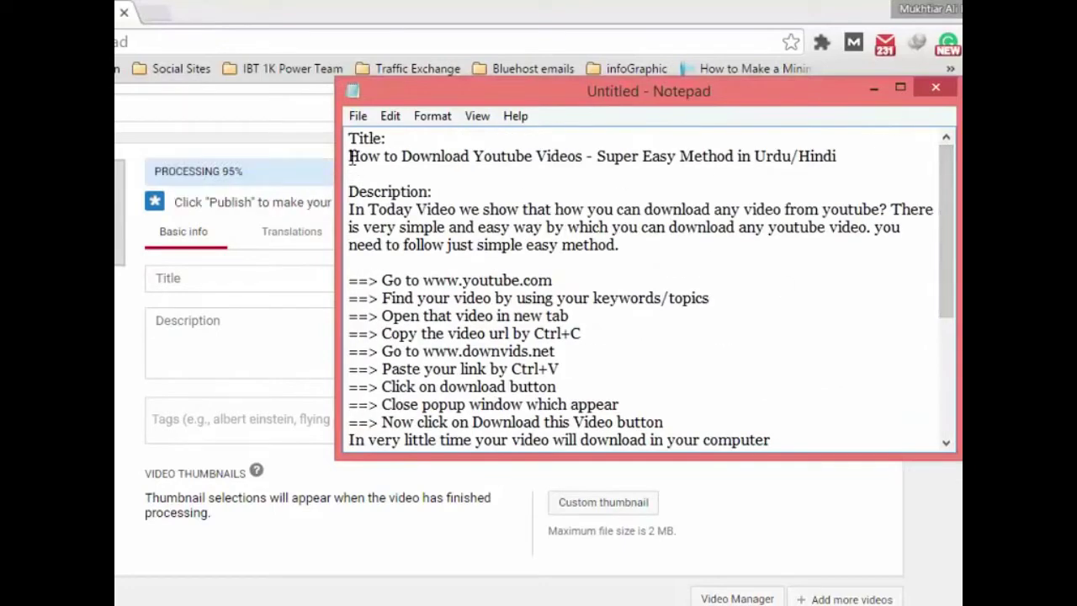
drag(350, 157, 850, 154)
key(ctrl+c)
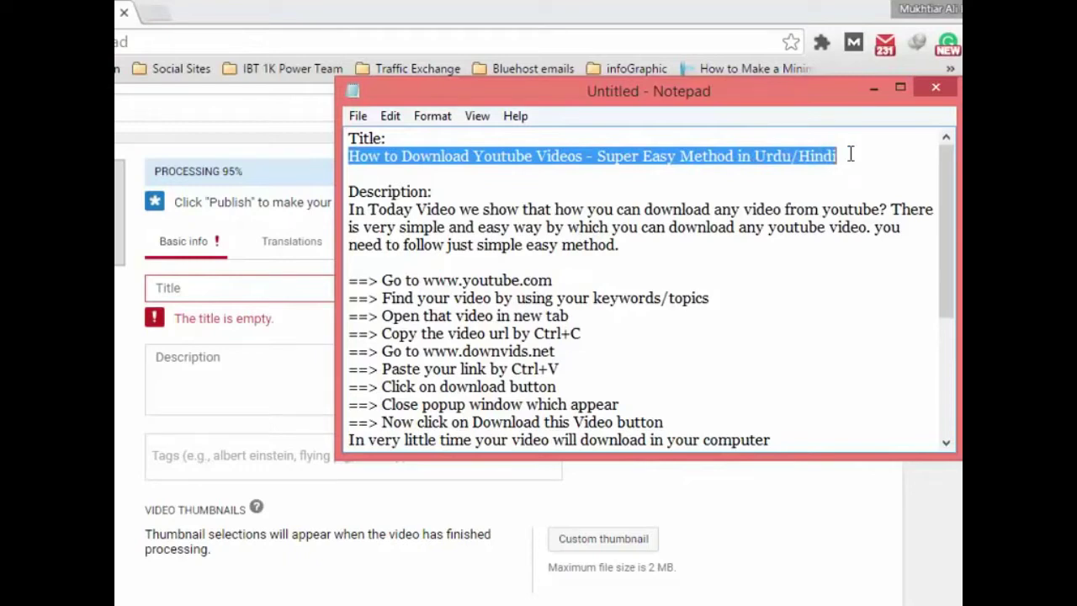
click(231, 289)
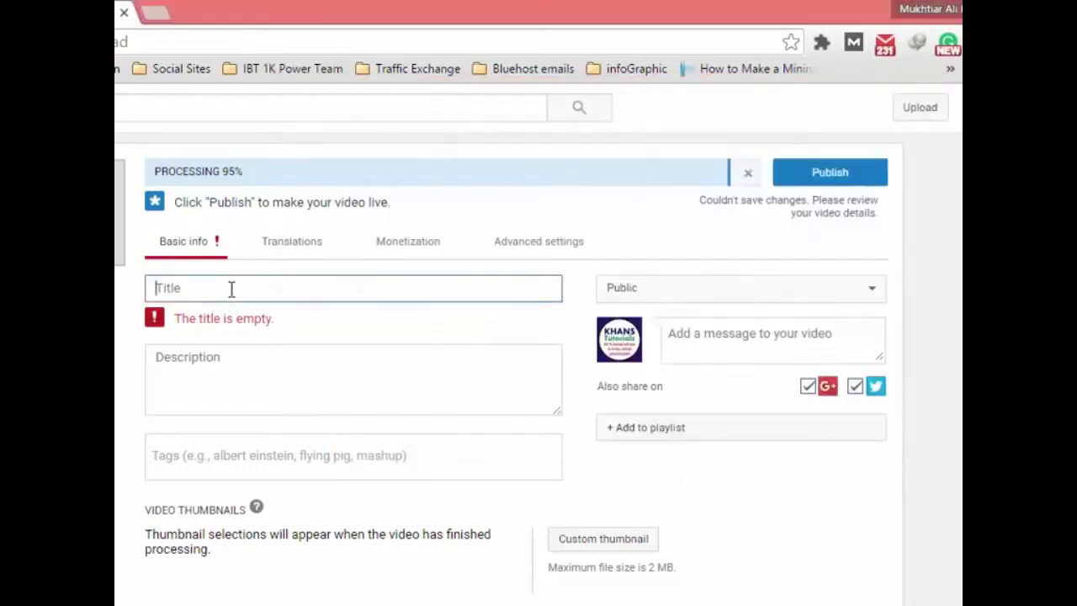
click(231, 289)
key(ctrl+v)
Step: Copy the full description text from the Notepad notes, through the Facebook link, into the video's description
click(212, 361)
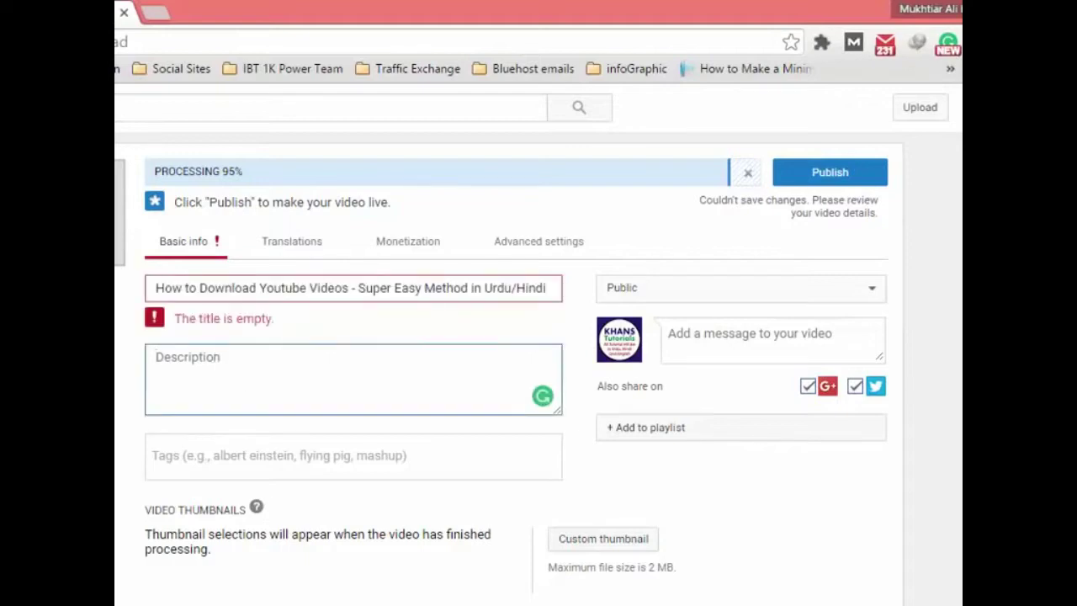
key(alt+Tab)
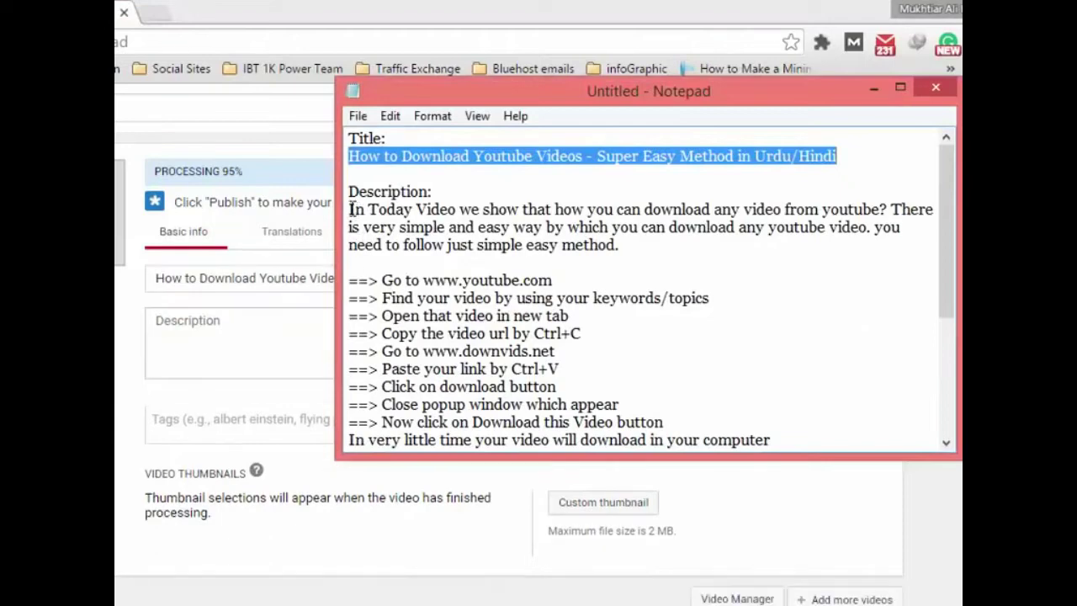
drag(350, 209, 650, 332)
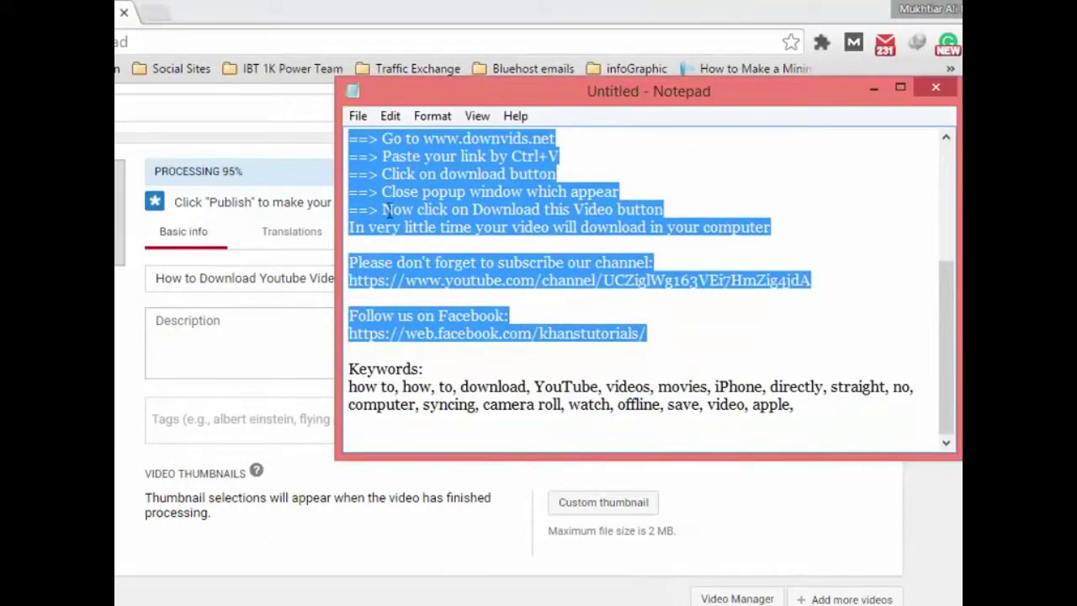
right_click(421, 194)
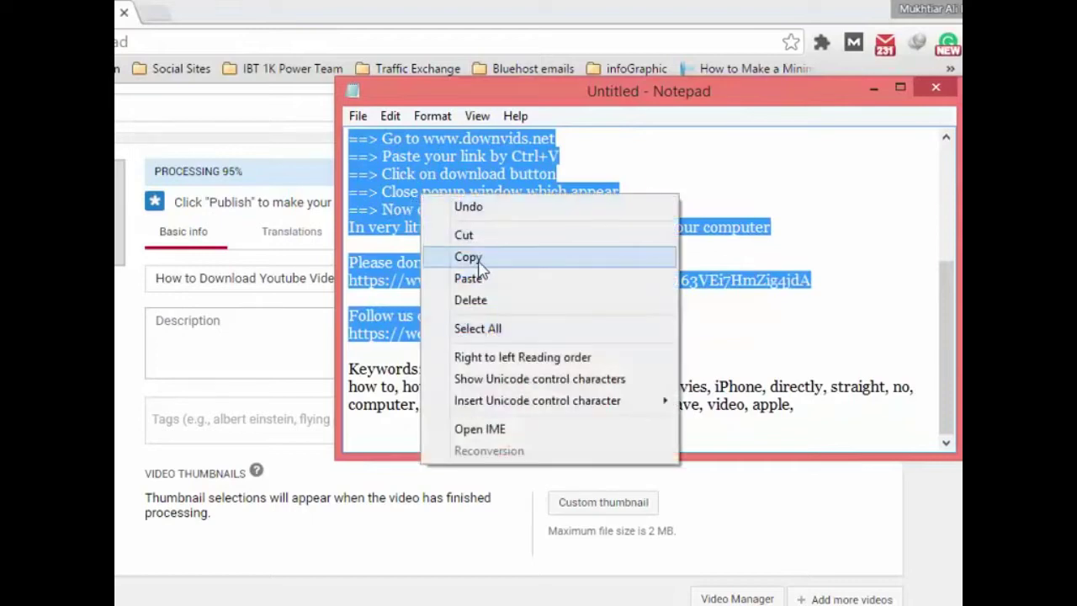
click(468, 256)
click(201, 343)
key(ctrl+v)
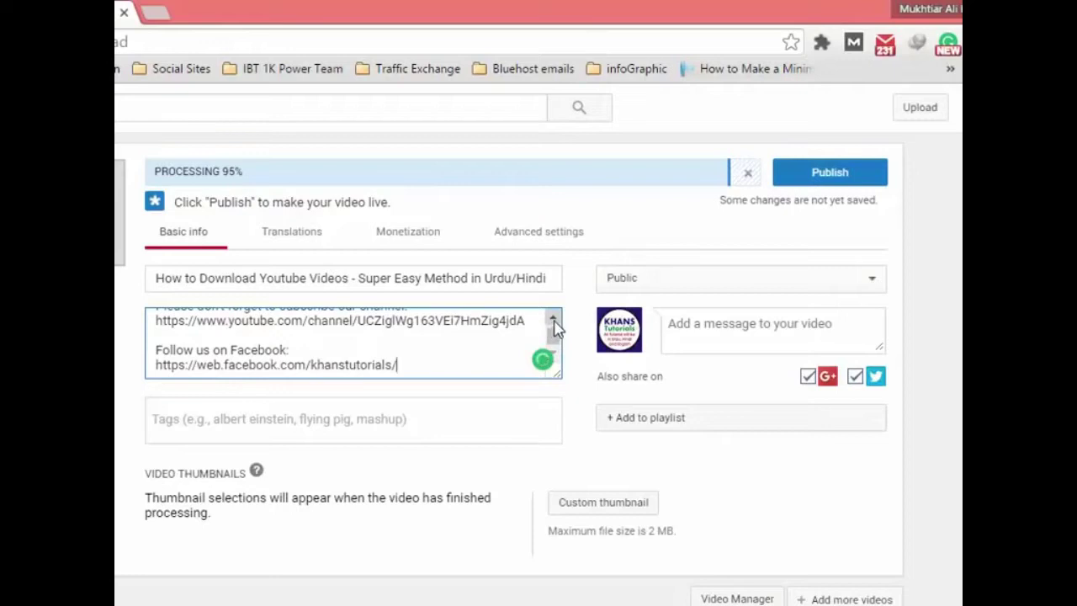
scroll(553, 330, up, 5)
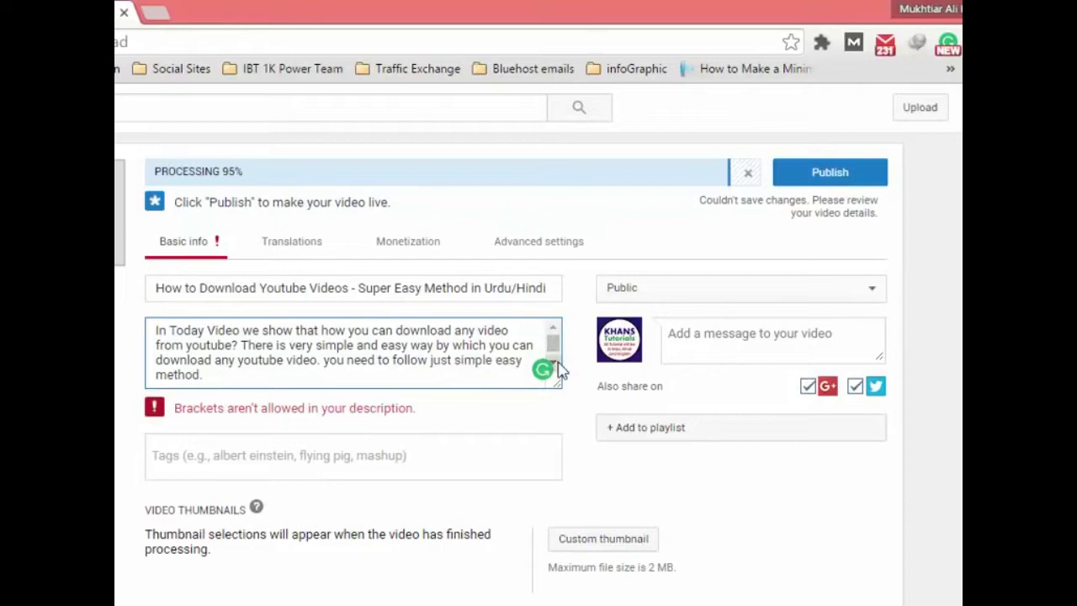
scroll(560, 370, down, 5)
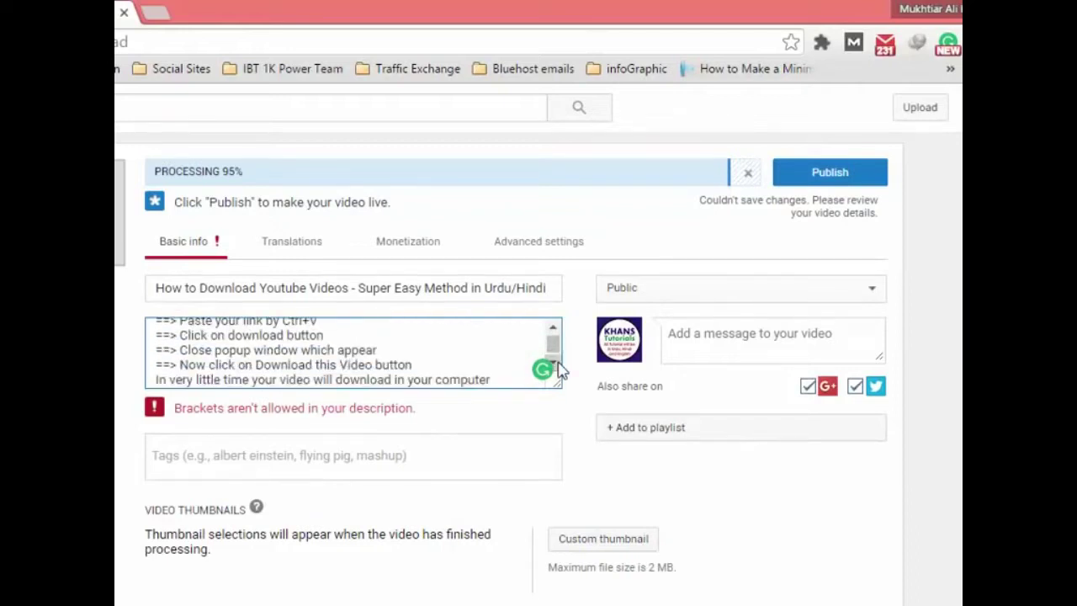
scroll(557, 358, up, 10)
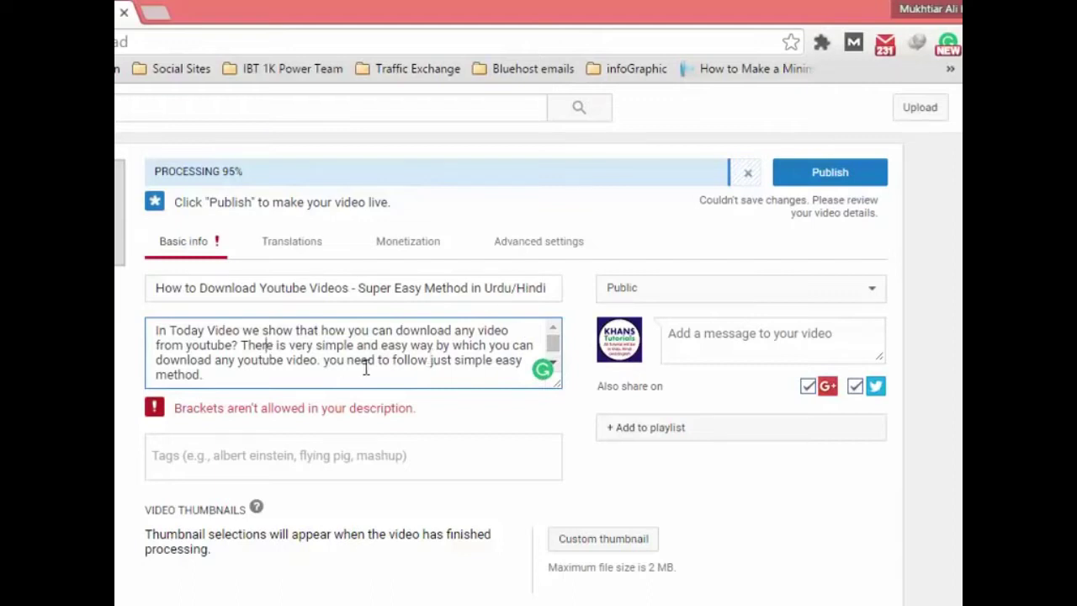
scroll(366, 370, down, 2)
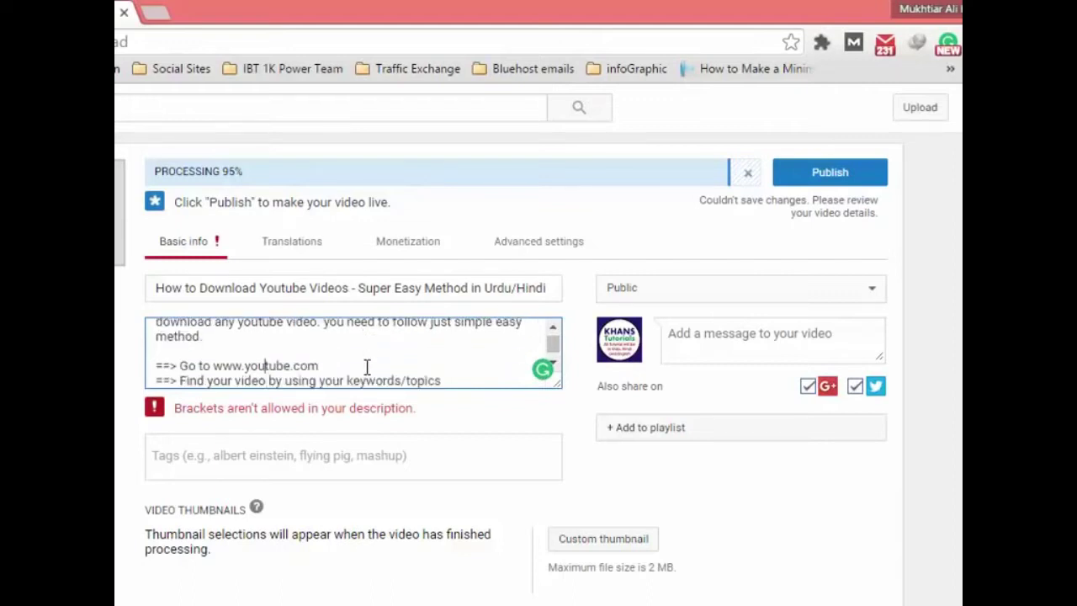
key(Left)
key(Left)
key(Left)
key(Left)
key(Left)
key(Left)
key(Left)
key(Left)
key(Left)
key(Left)
key(Left)
key(BackSpace)
key(BackSpace)
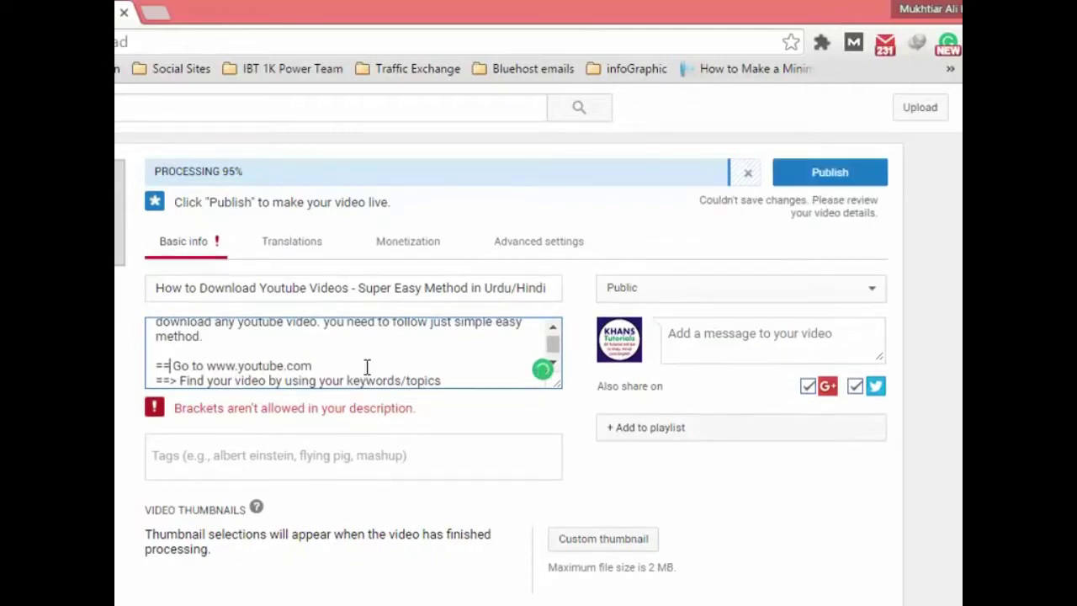
key(Down)
key(BackSpace)
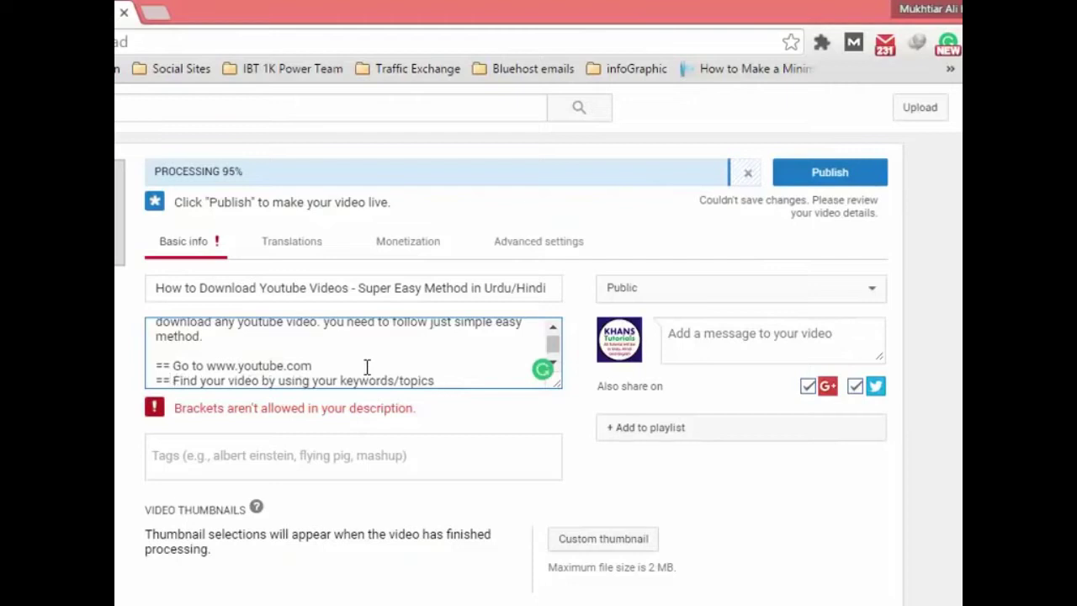
key(Down)
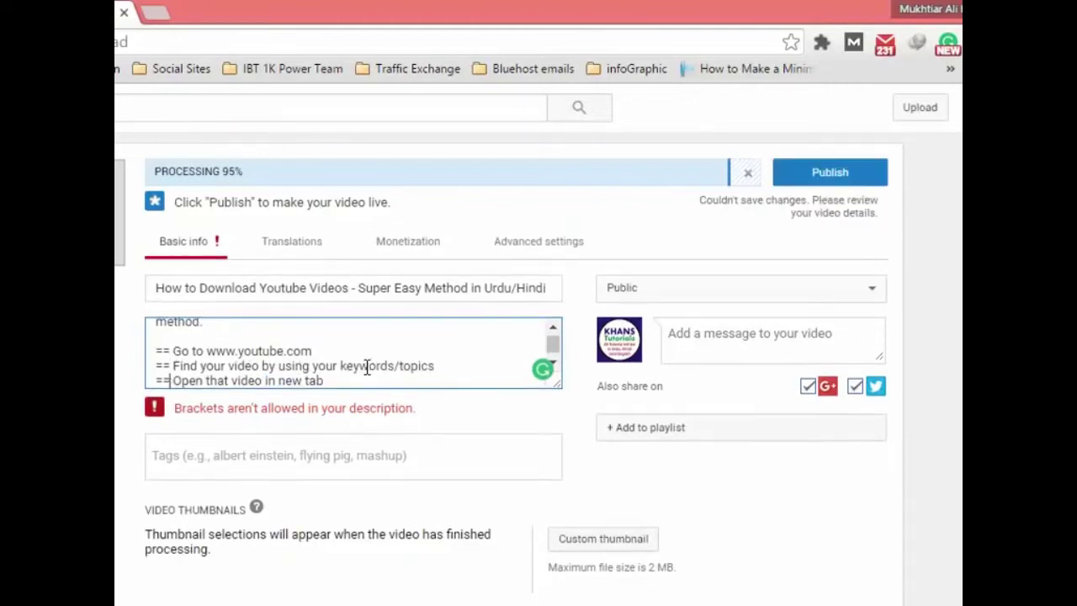
key(BackSpace)
key(Down)
key(BackSpace)
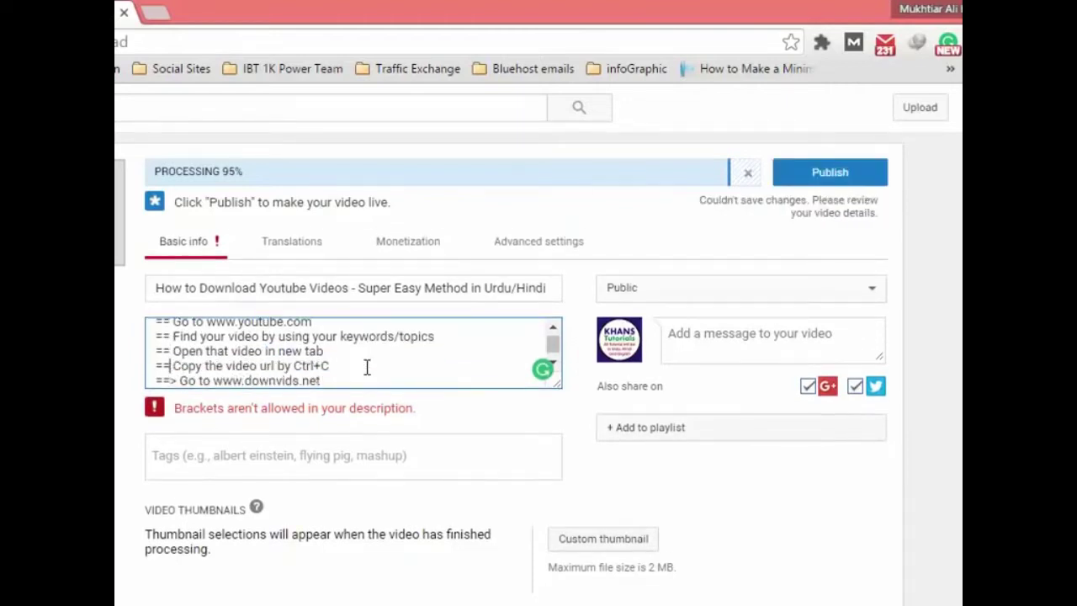
key(BackSpace)
key(Down)
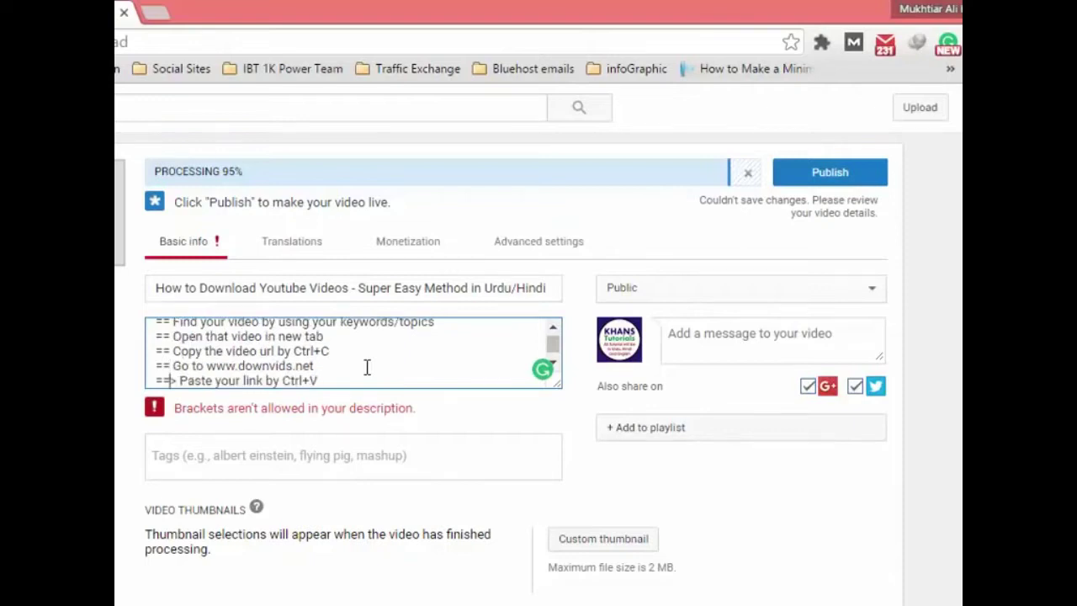
key(BackSpace)
key(Down)
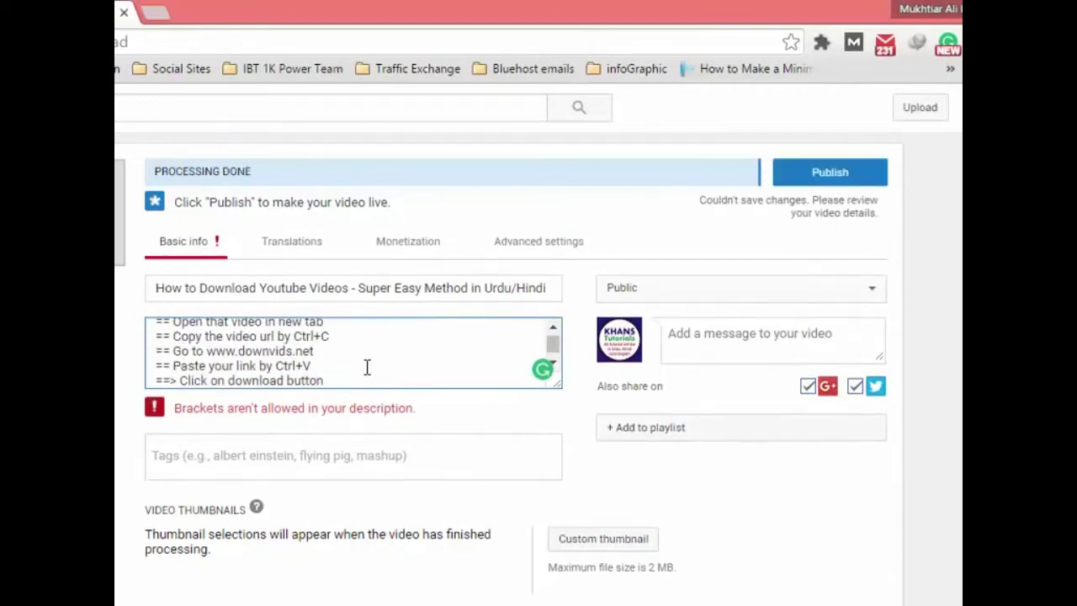
key(BackSpace)
key(Down)
key(Down)
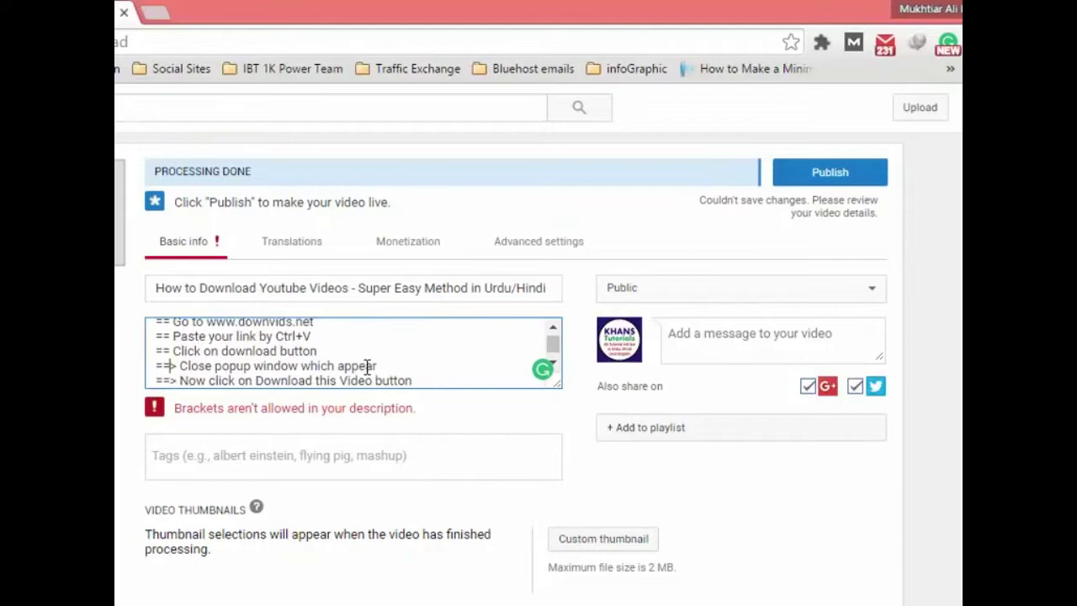
key(Up)
key(Delete)
key(Delete)
key(Delete)
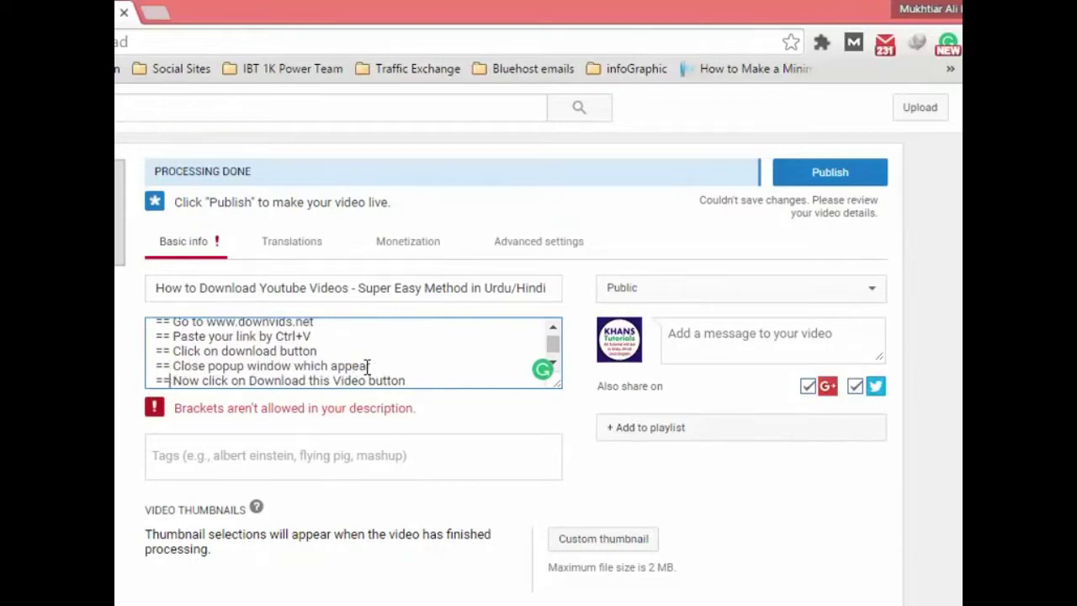
Step: Insert a blank line before "In very little time your video will download in your computer" and review the remaining description lines
key(Down)
key(Left)
key(Left)
key(Left)
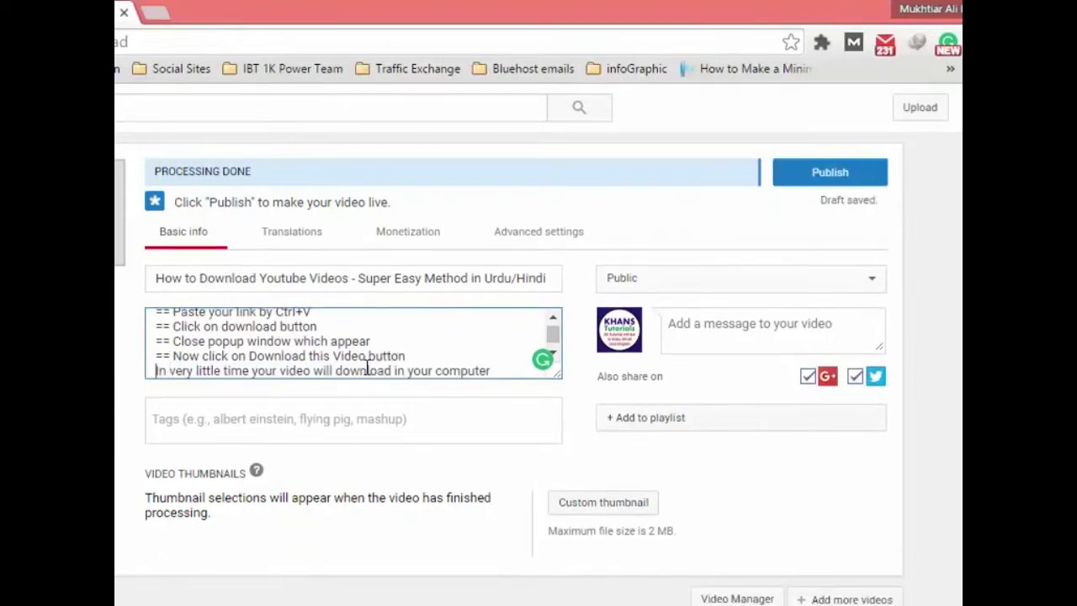
key(Return)
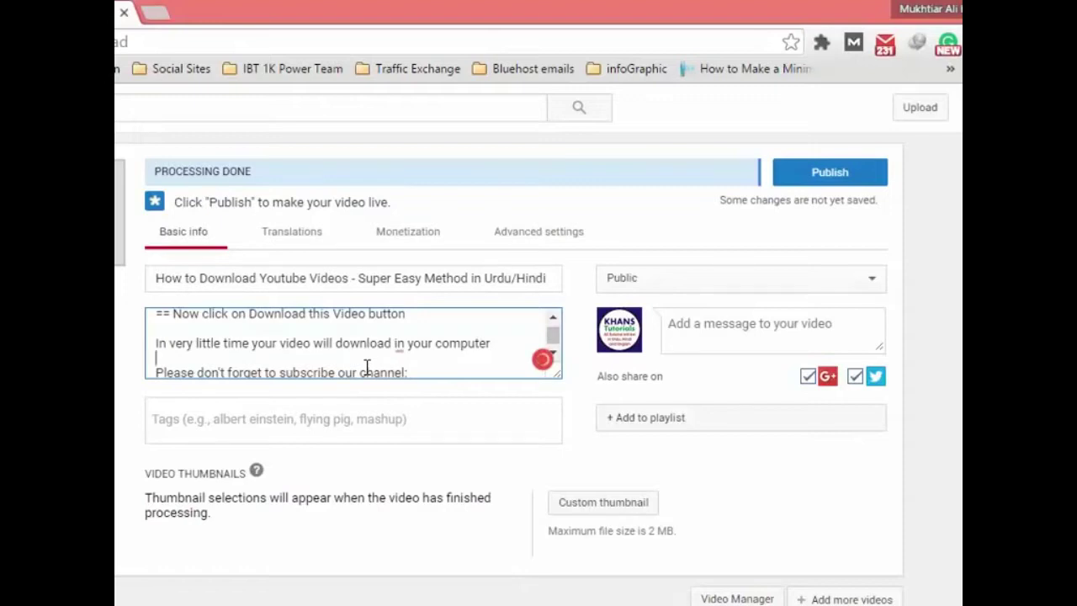
key(Down)
key(Down)
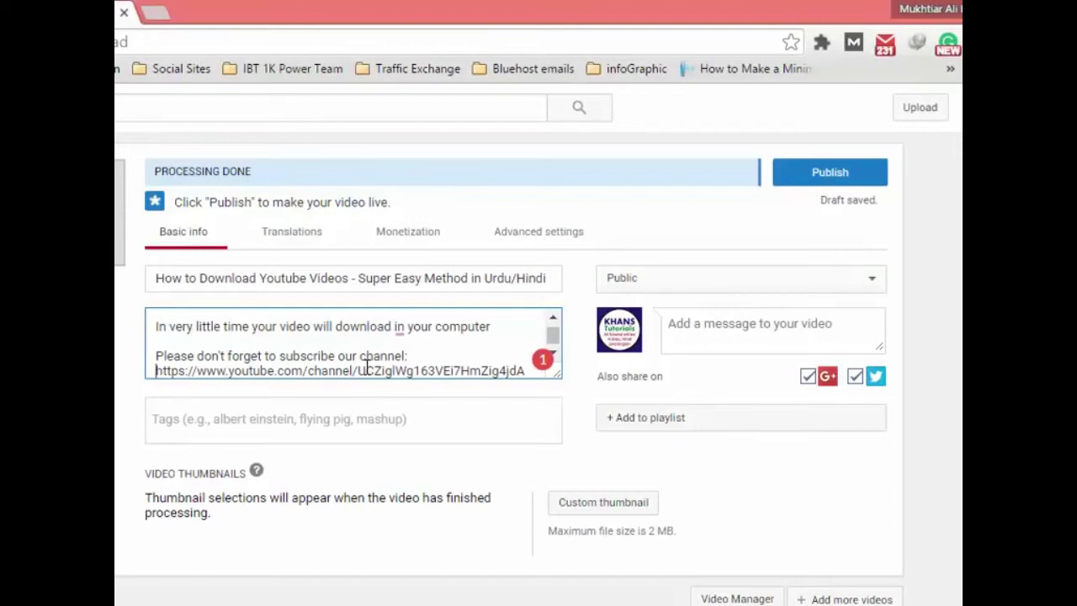
key(Down)
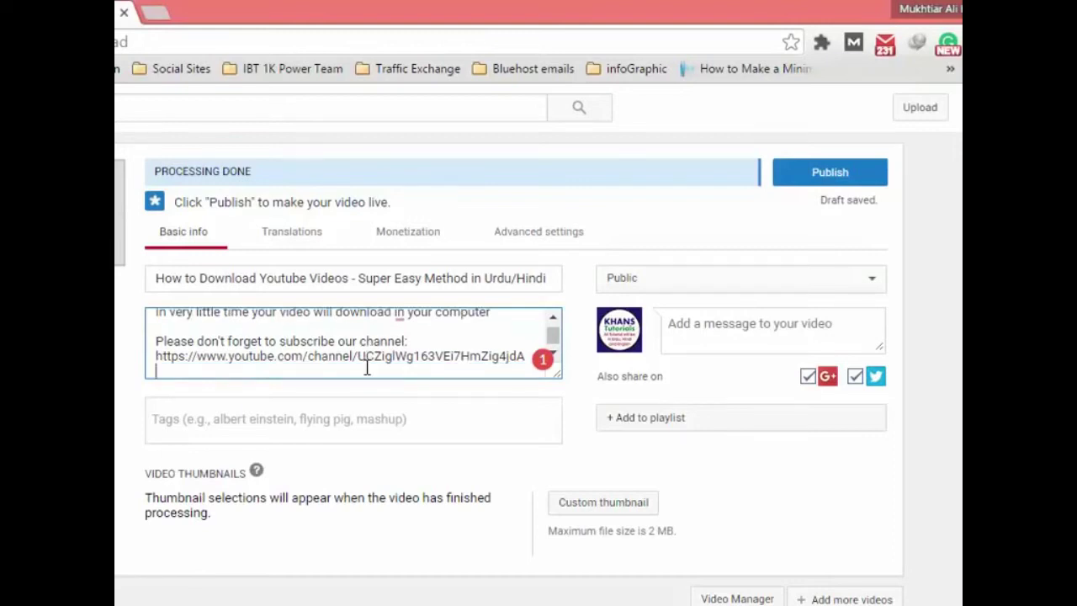
key(Down)
key(Down)
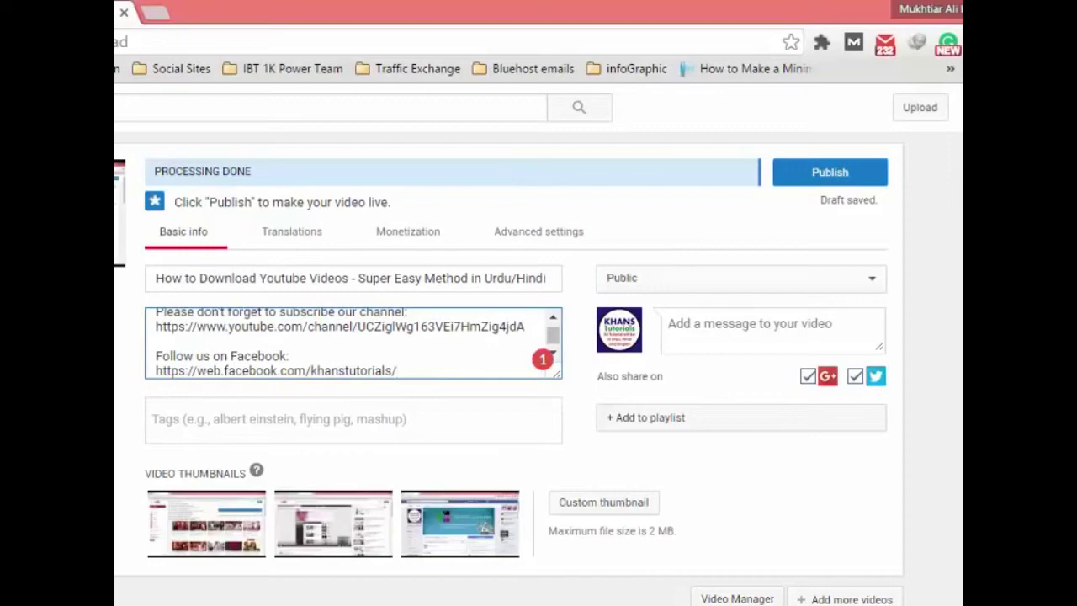
Step: Copy the keyword list, from "how to" through "apple", from the Notepad notes into the video's tags
key(alt+Tab)
key(shift+Down)
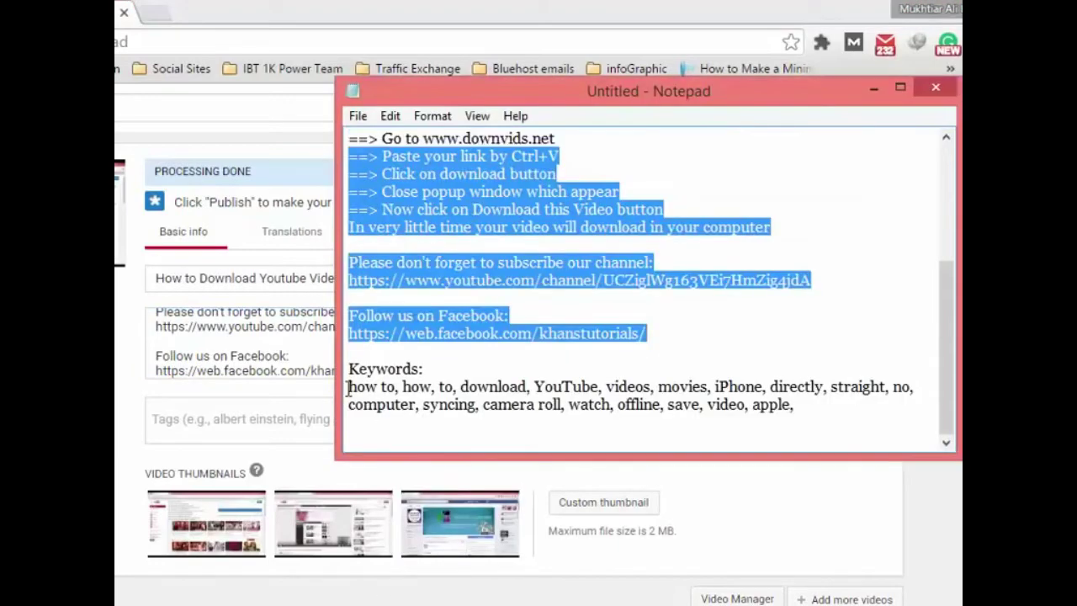
drag(347, 387, 878, 419)
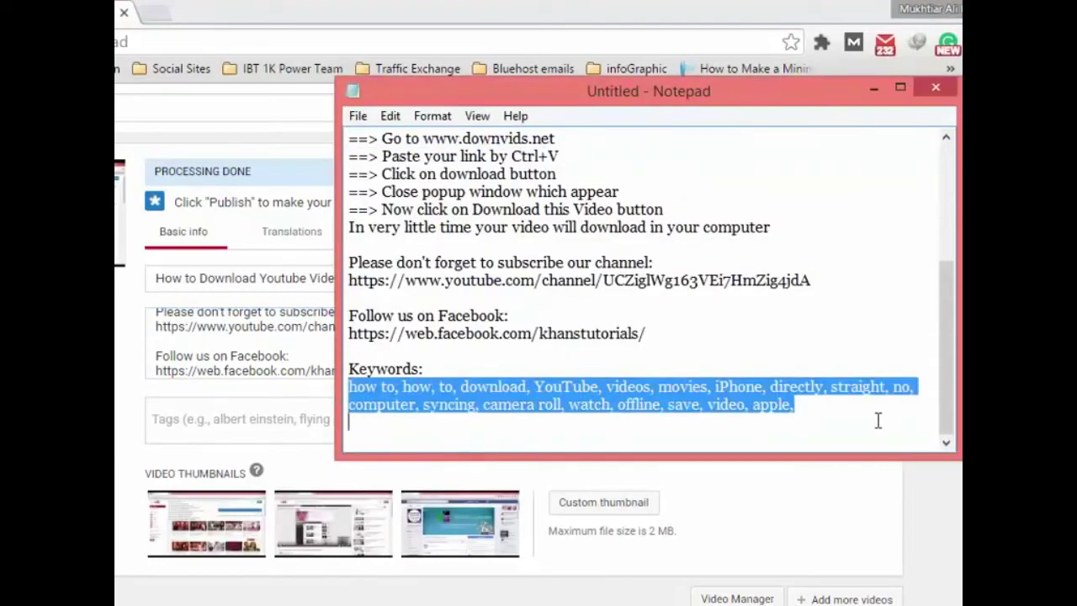
click(236, 425)
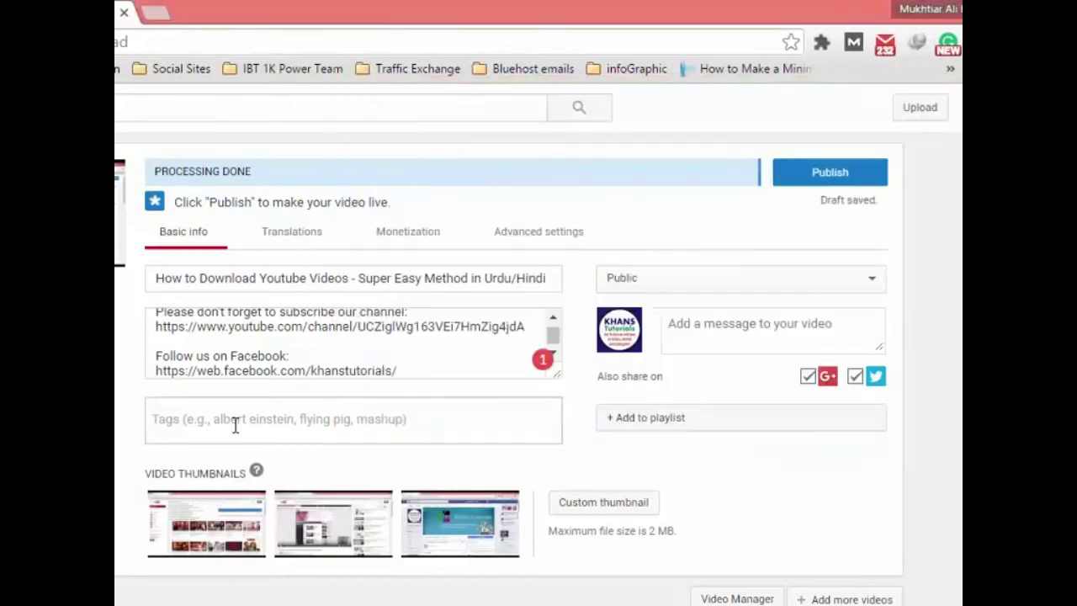
key(ctrl+v)
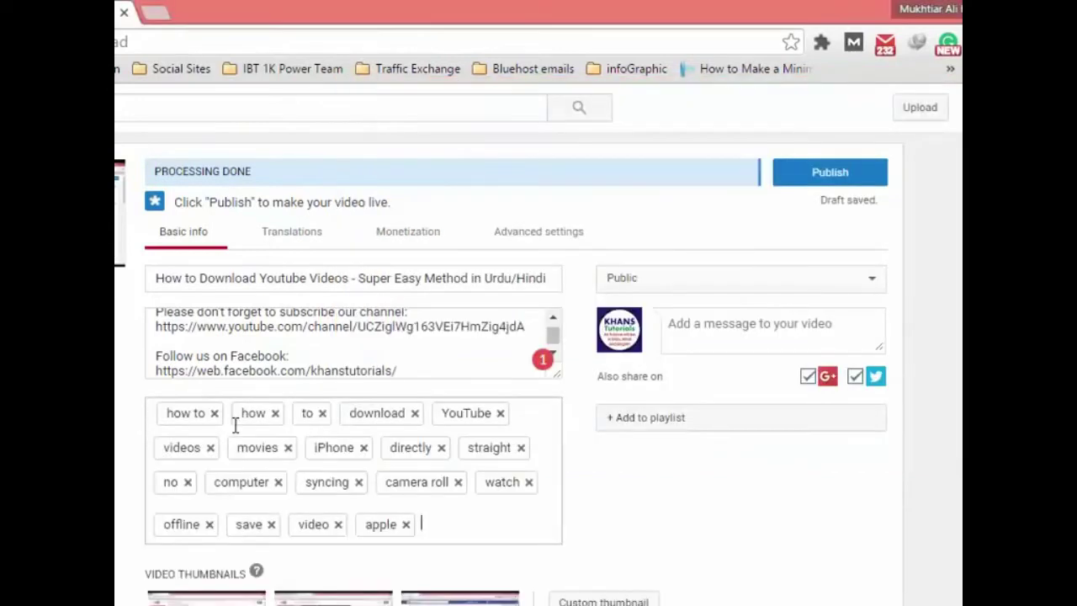
click(614, 572)
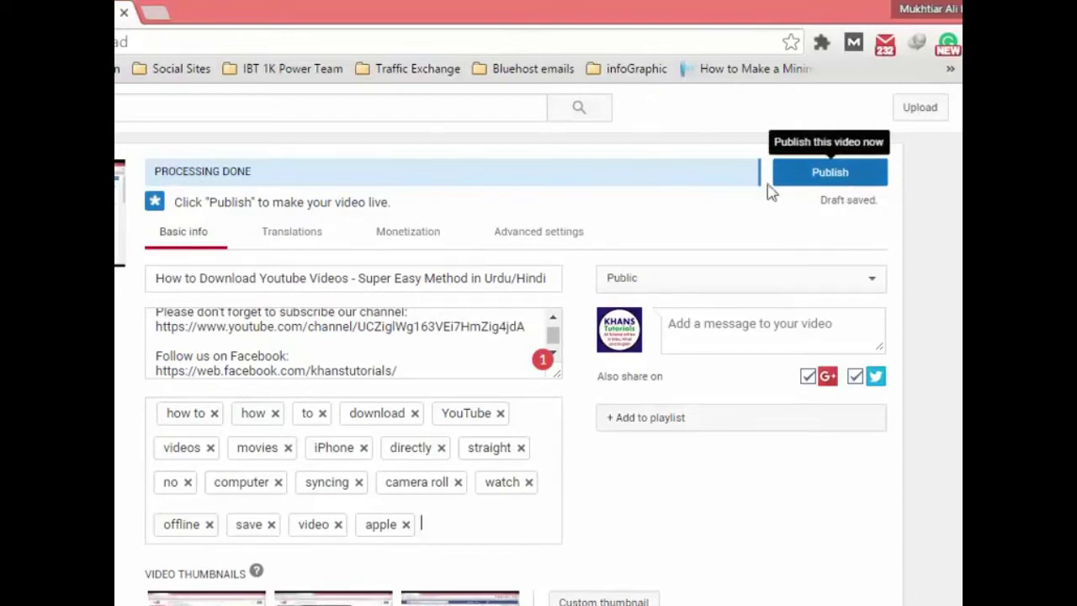
Step: View the video's translation settings and open its monetization settings
click(291, 239)
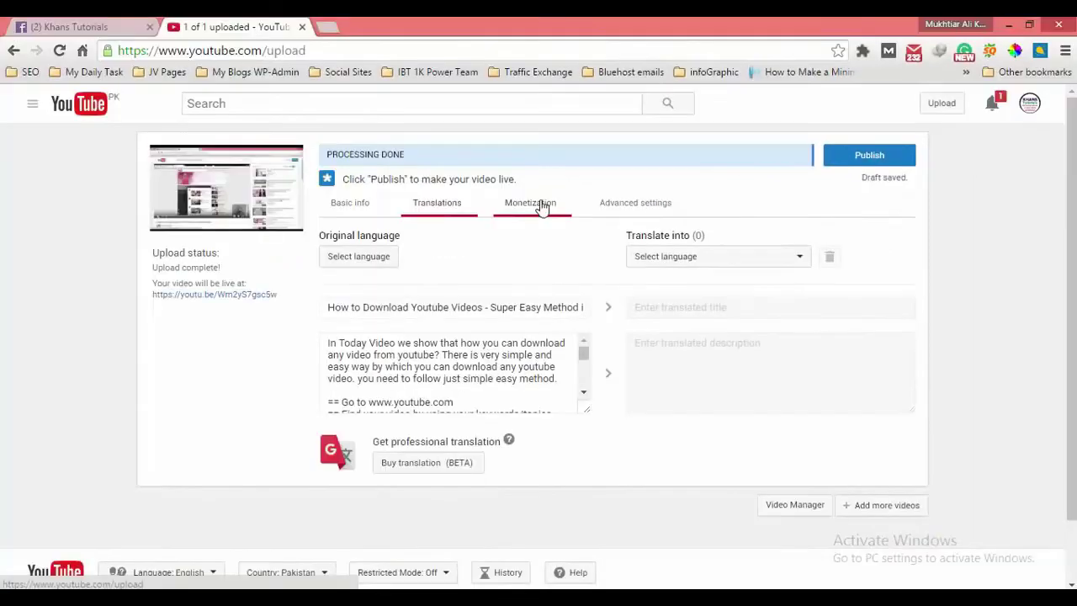
click(543, 208)
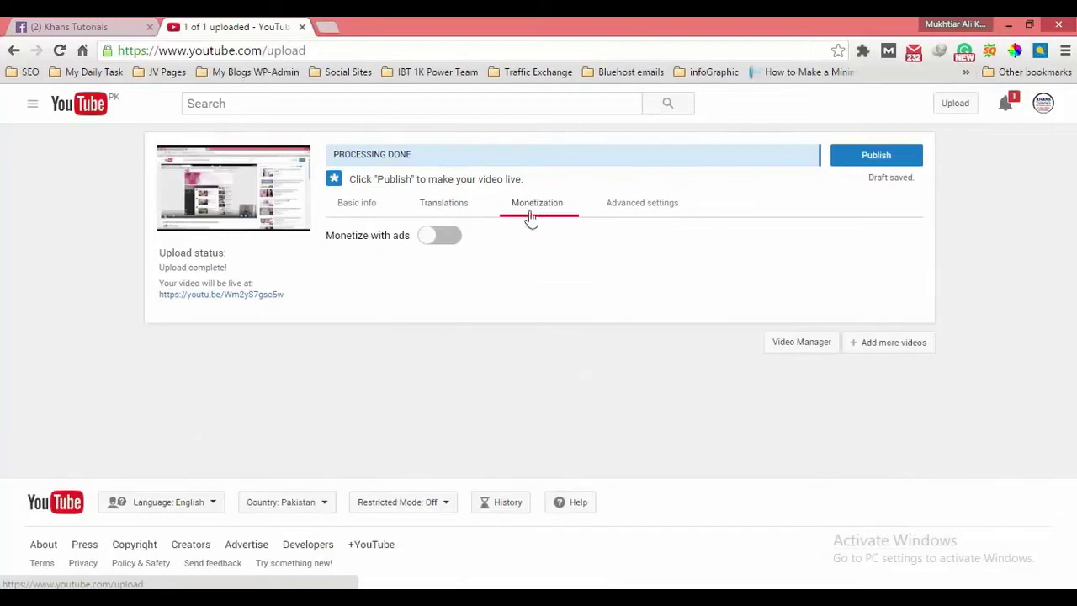
Step: Turn on monetization with ads for the video and set its video language to Urdu in the advanced settings
click(447, 238)
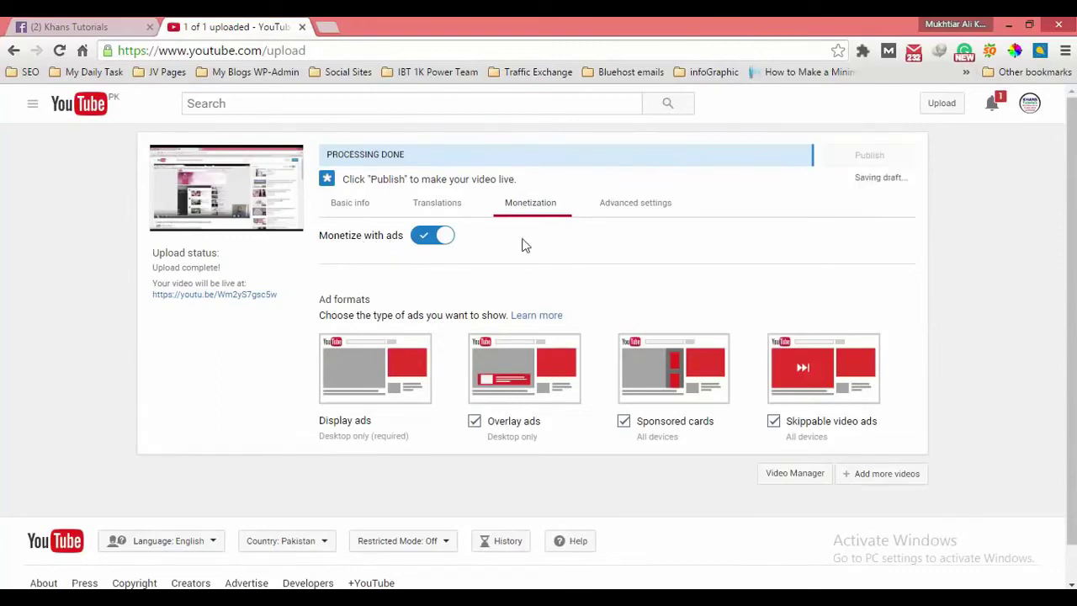
click(652, 204)
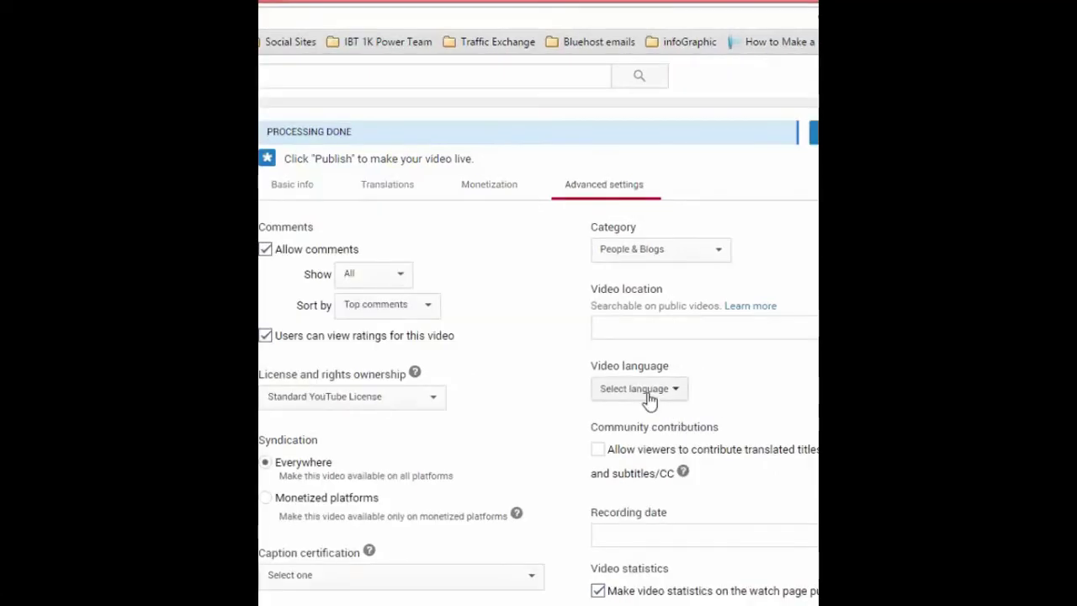
click(650, 399)
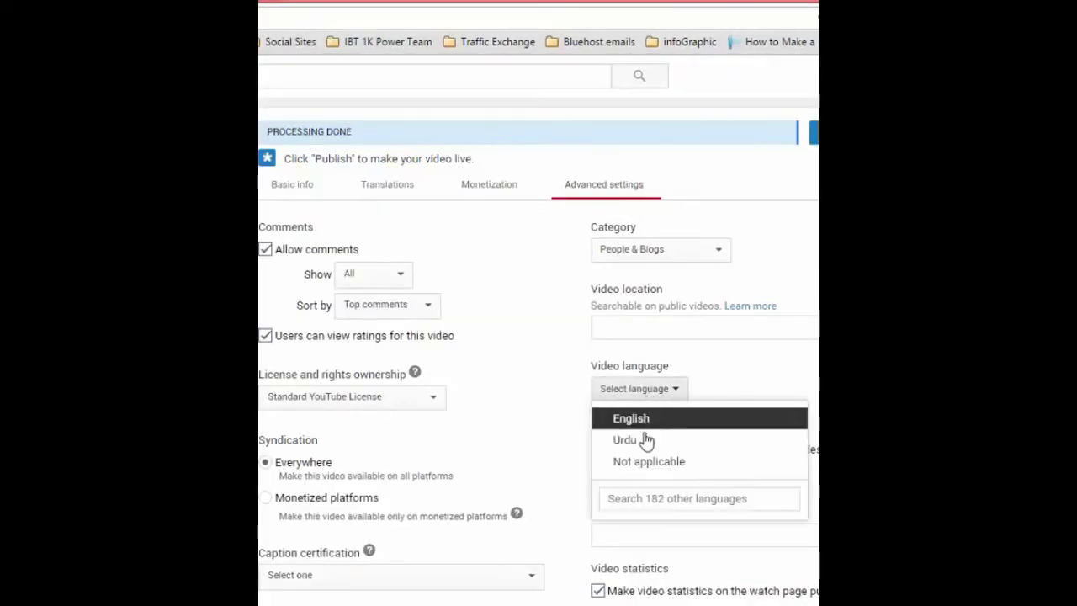
click(643, 441)
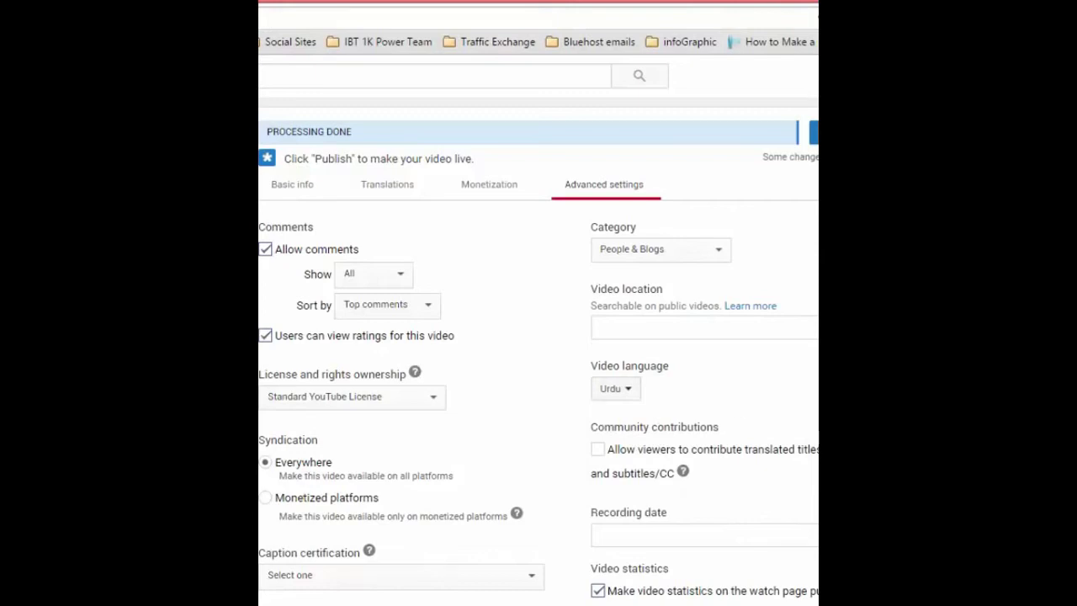
Step: Review the remaining advanced settings, recheck the basic info, translation and monetization settings, and publish the video
scroll(538, 350, down, 2)
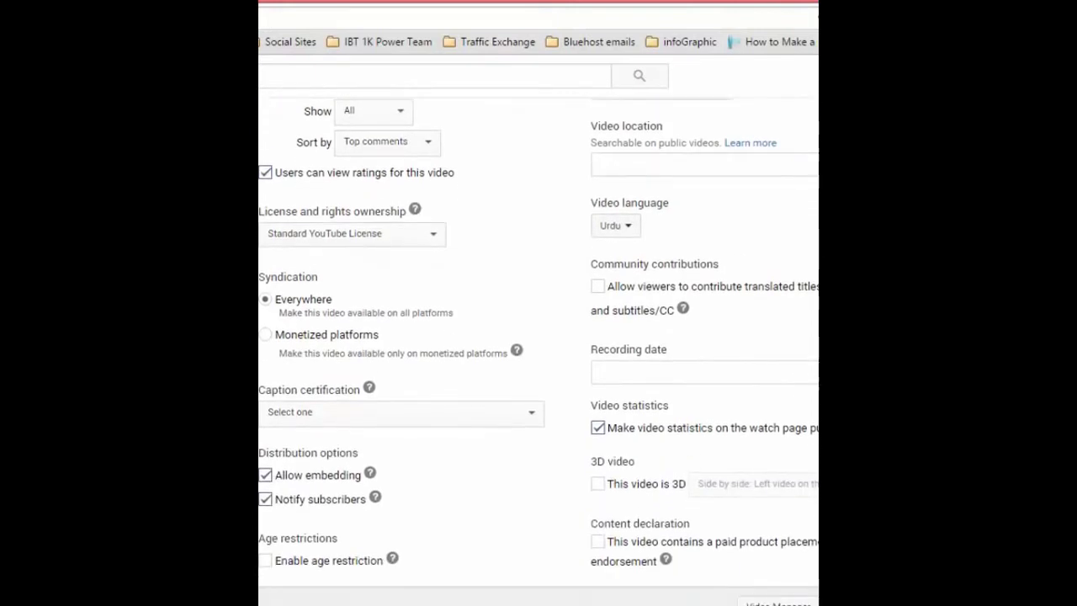
scroll(538, 351, up, 1)
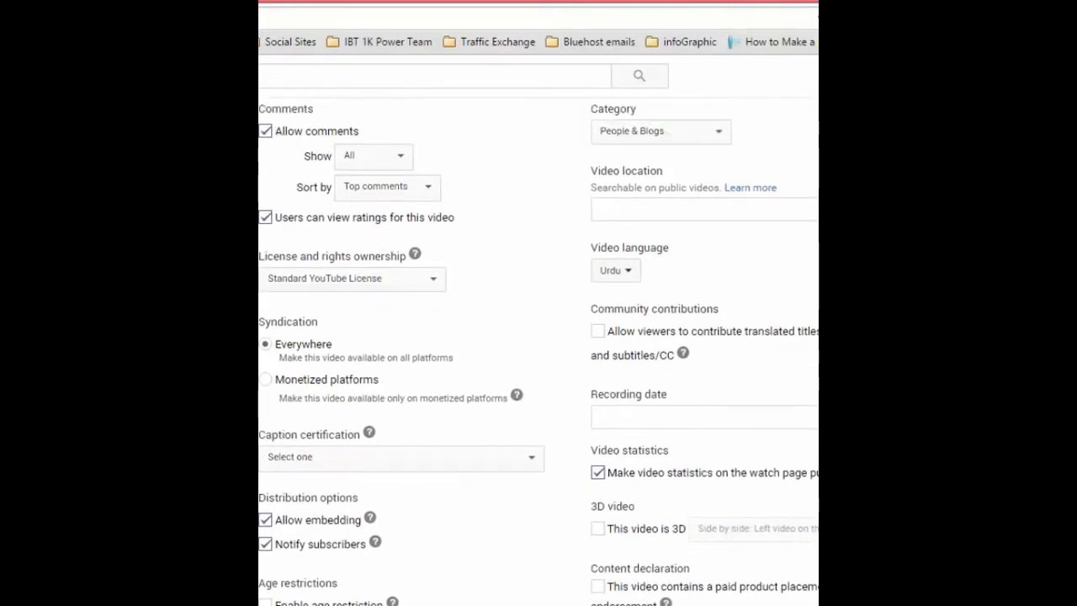
scroll(538, 350, down, 2)
scroll(539, 350, up, 3)
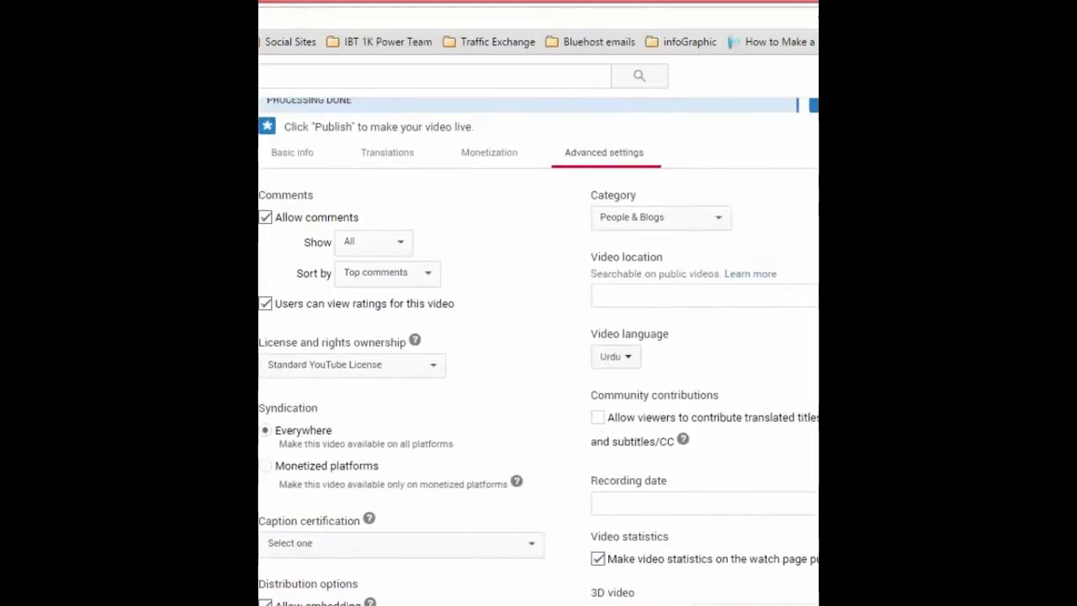
scroll(539, 350, up, 1)
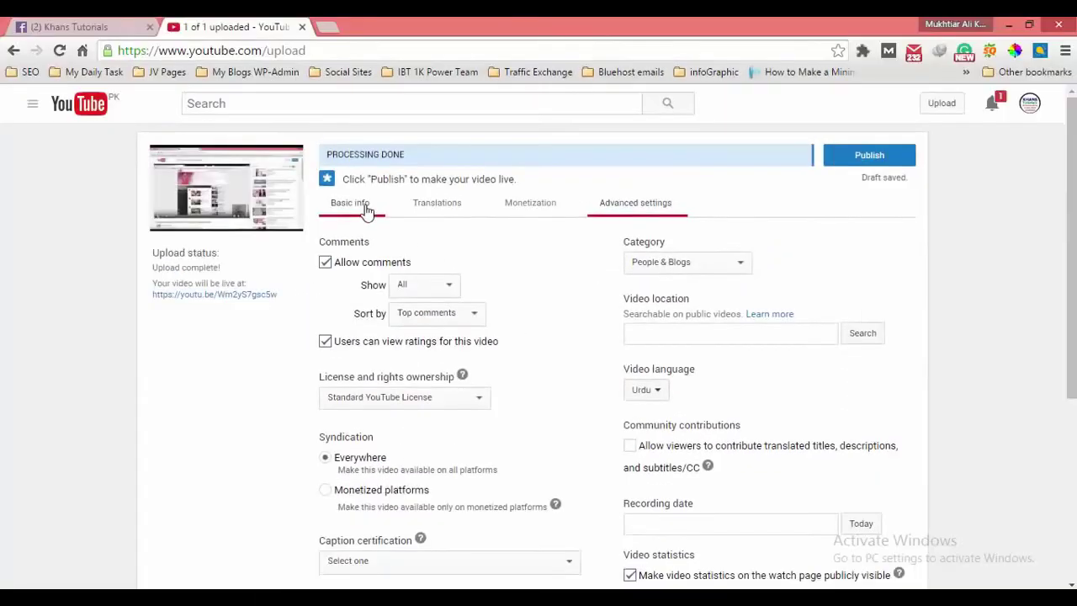
click(366, 211)
click(432, 214)
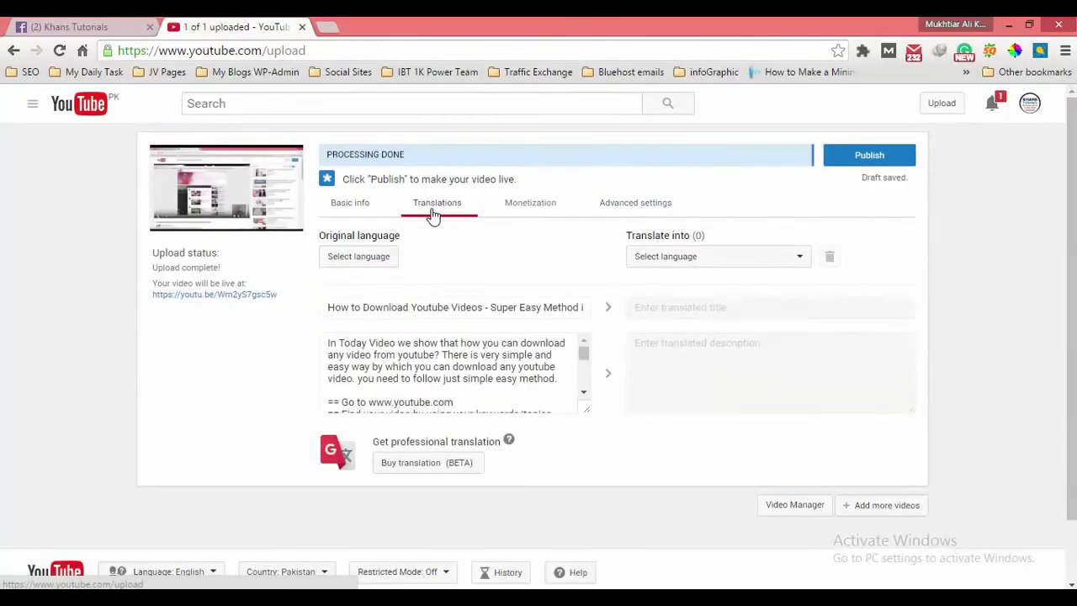
click(528, 211)
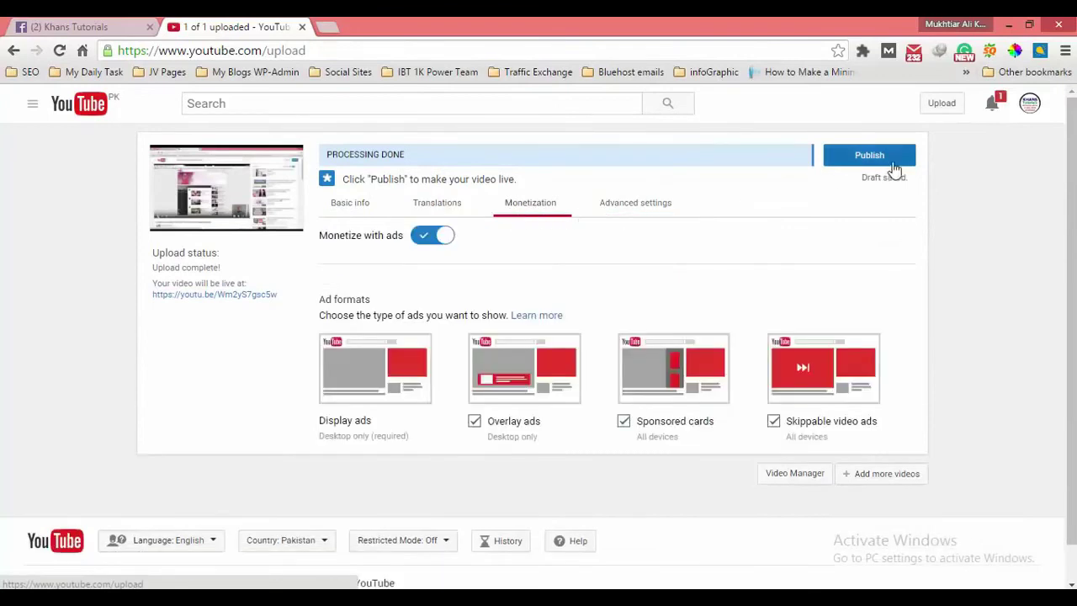
click(887, 159)
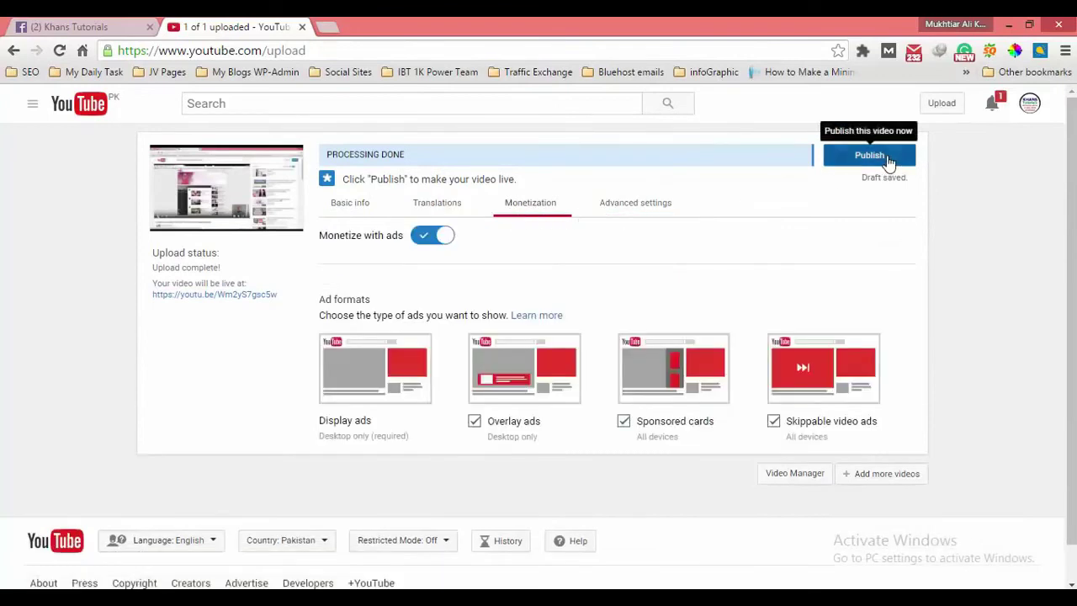